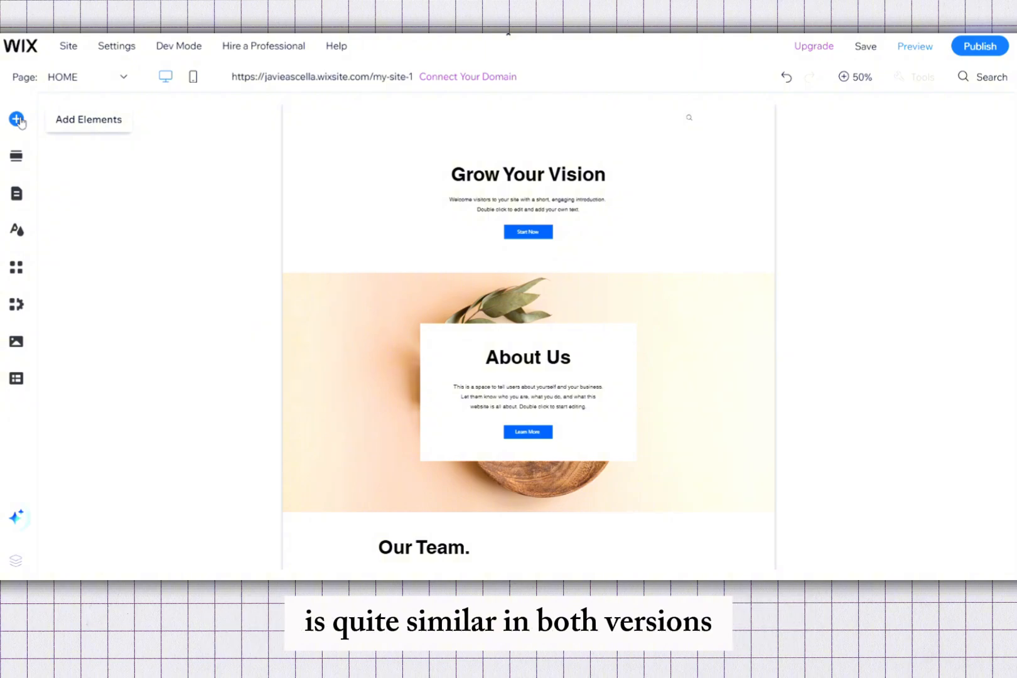
- Browse the addable elements, comparing the Interactive category with the standard, hover and blank repeater presets in the List category
click(17, 119)
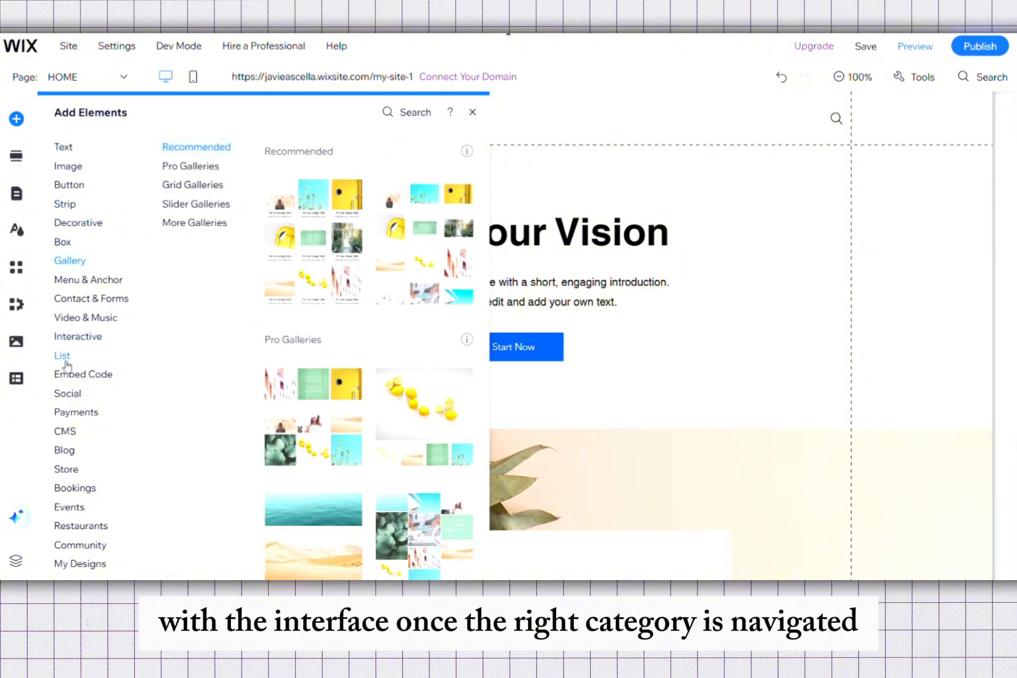
click(66, 361)
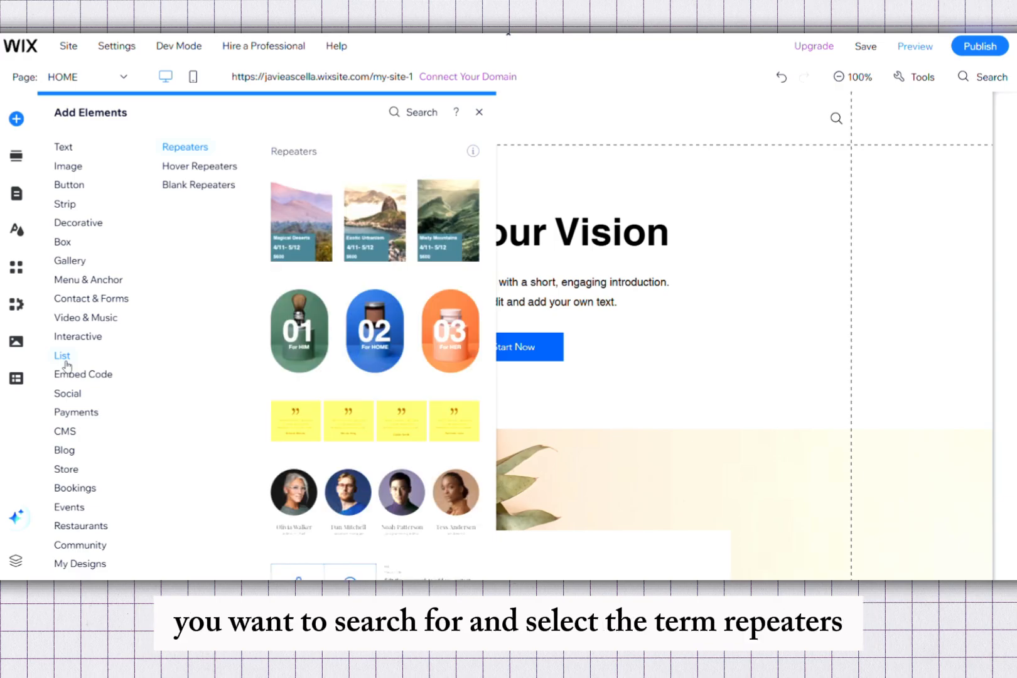
click(119, 338)
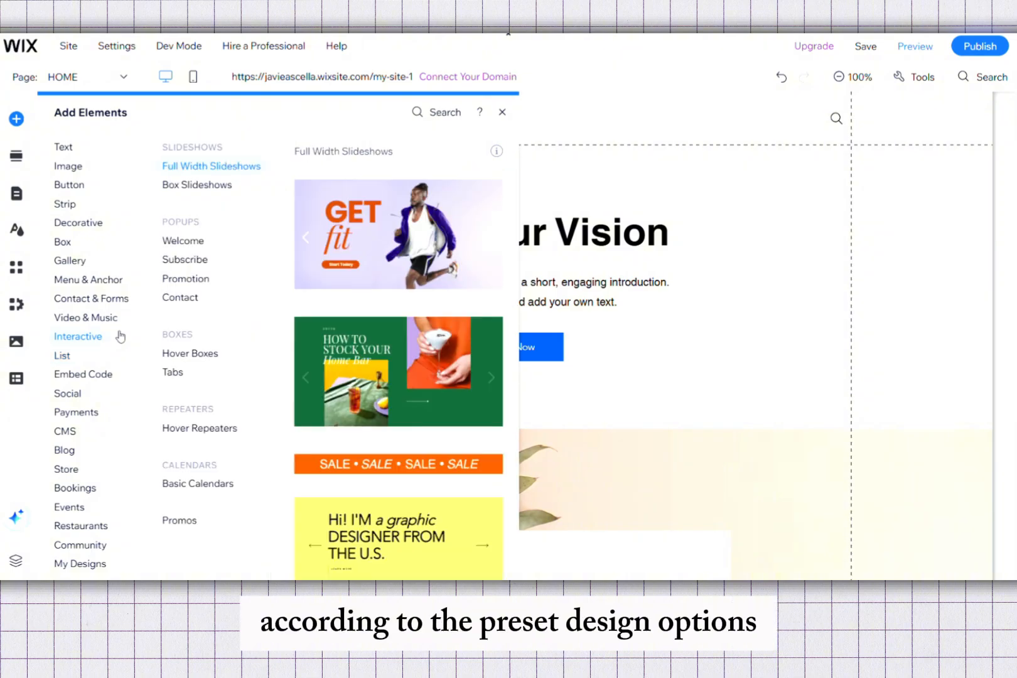
click(182, 300)
click(62, 361)
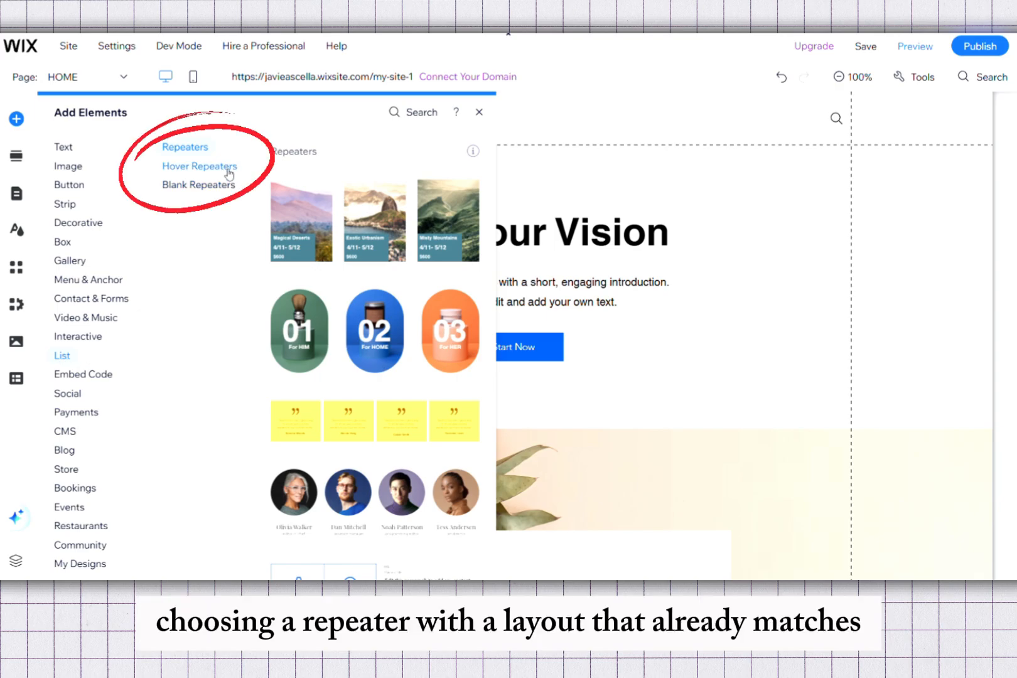
click(194, 166)
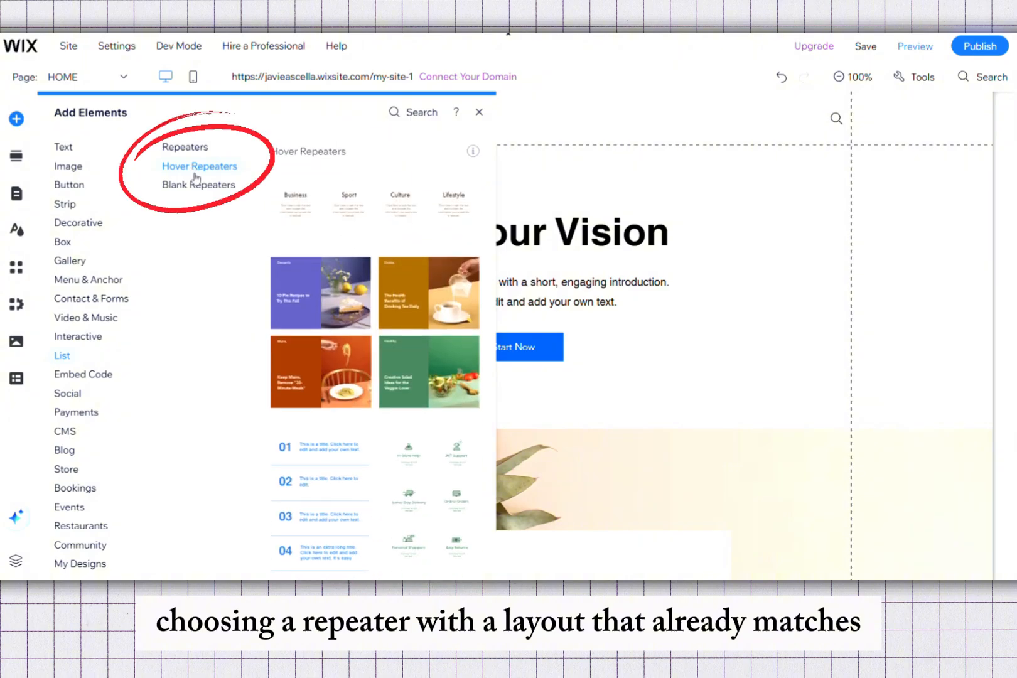
click(196, 183)
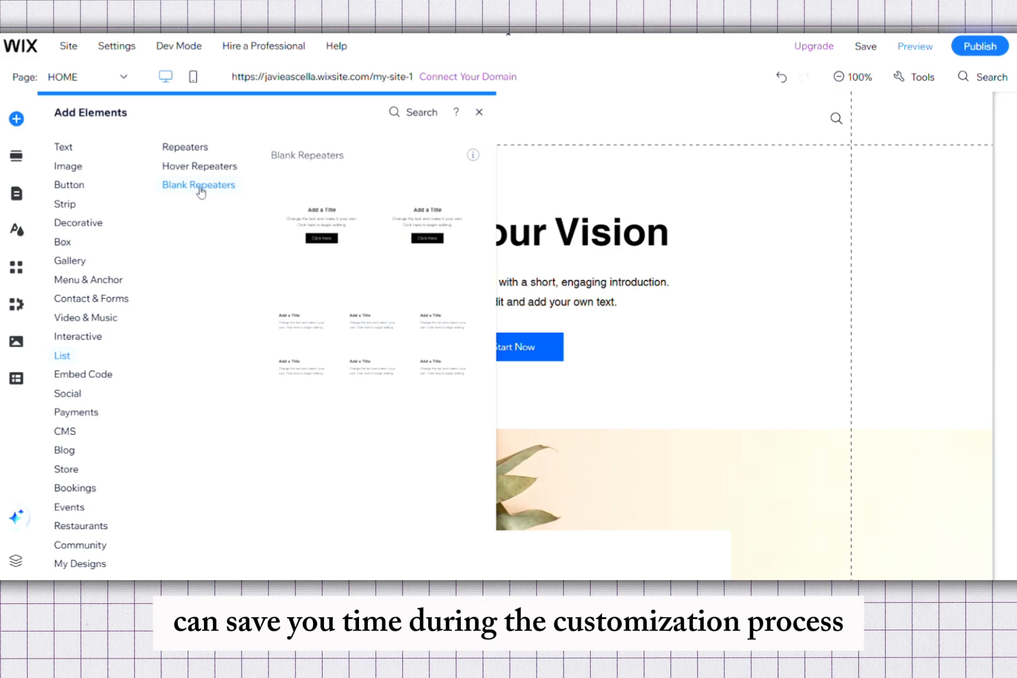
click(186, 172)
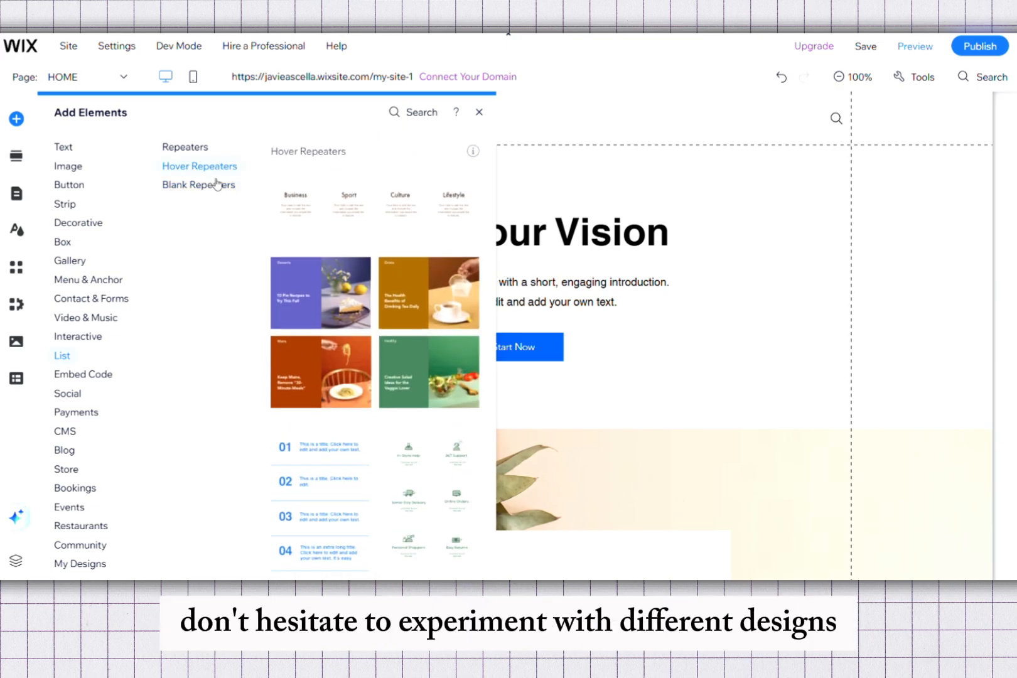
- Add the four-item food Hover Repeater with Desserts, Drinks, Mains and Healthy cards to the empty section below the team section
scroll(620, 296, down, 10)
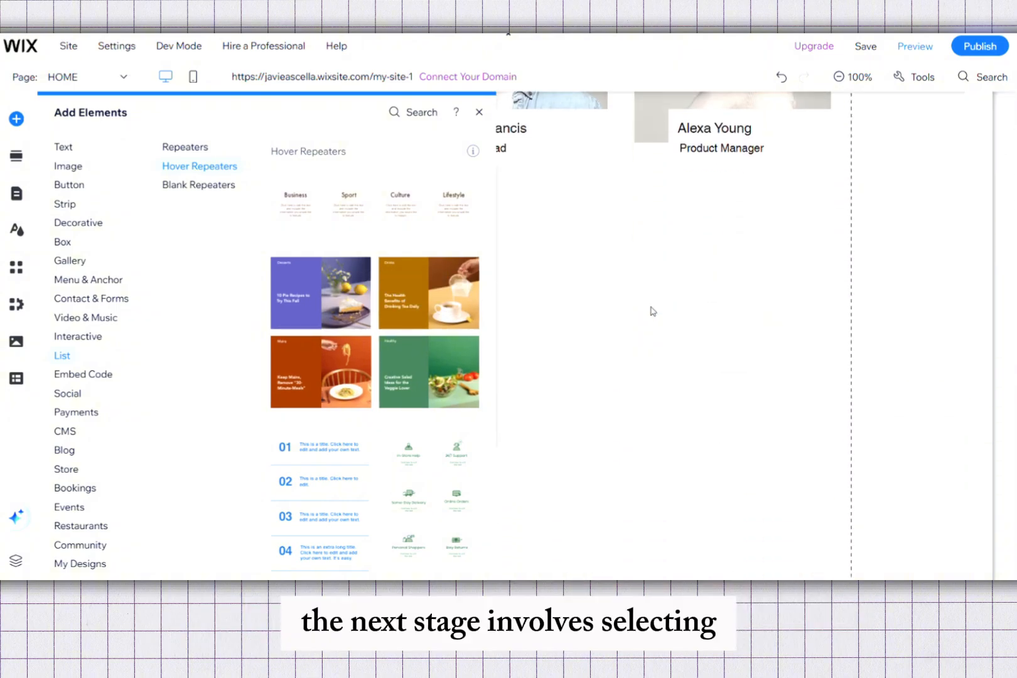
scroll(653, 312, up, 8)
scroll(653, 311, down, 8)
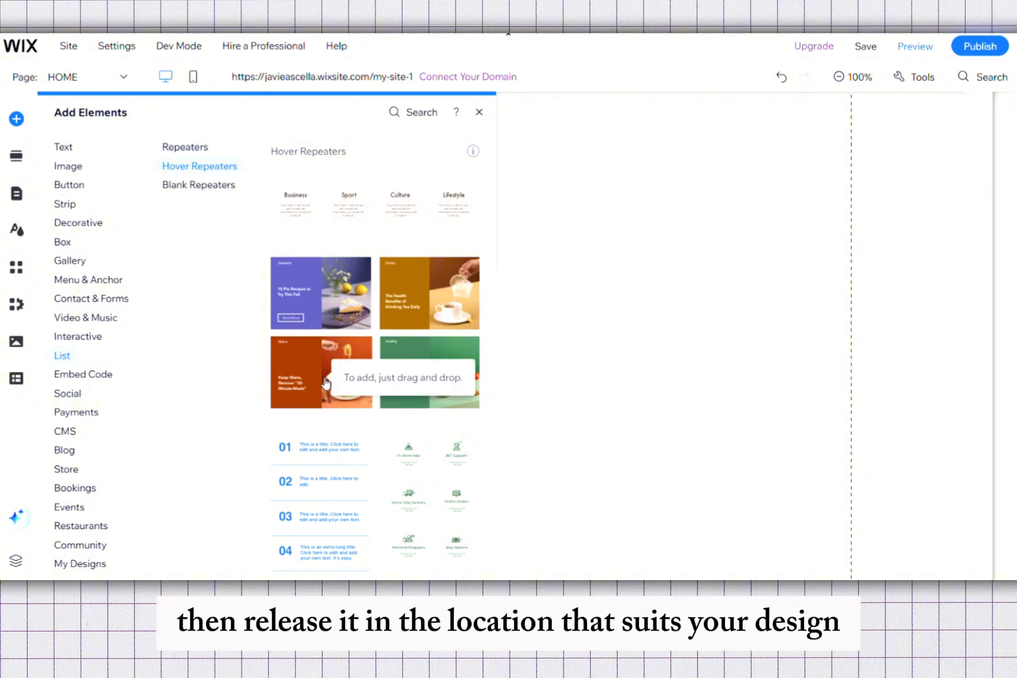
drag(326, 384, 327, 379)
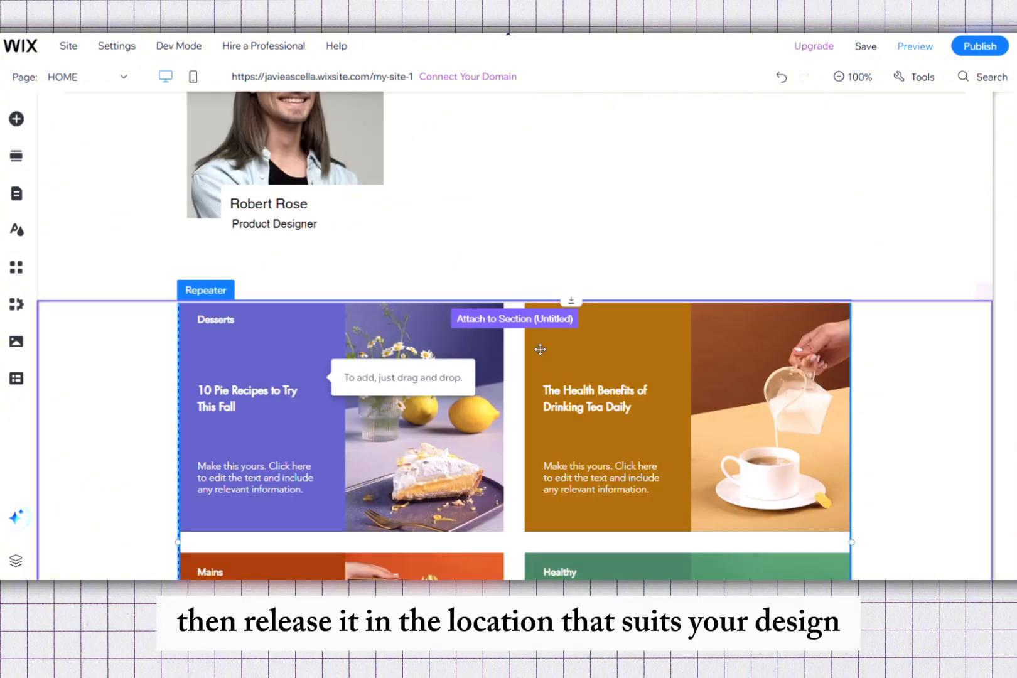
scroll(540, 349, down, 5)
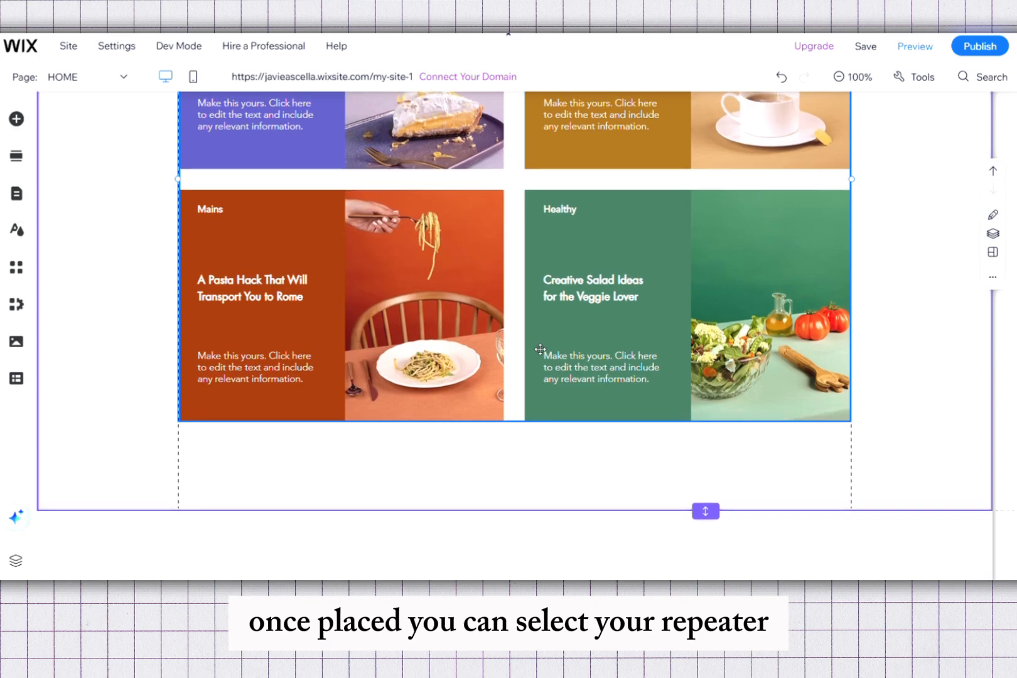
scroll(540, 349, up, 1)
scroll(540, 349, up, 1)
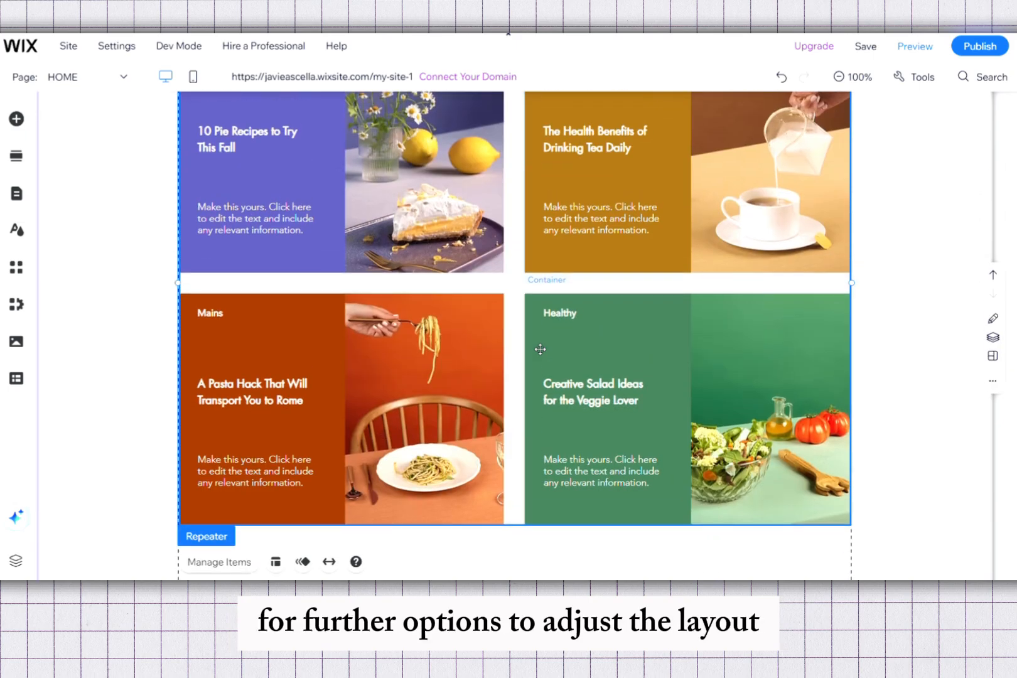
scroll(540, 349, up, 3)
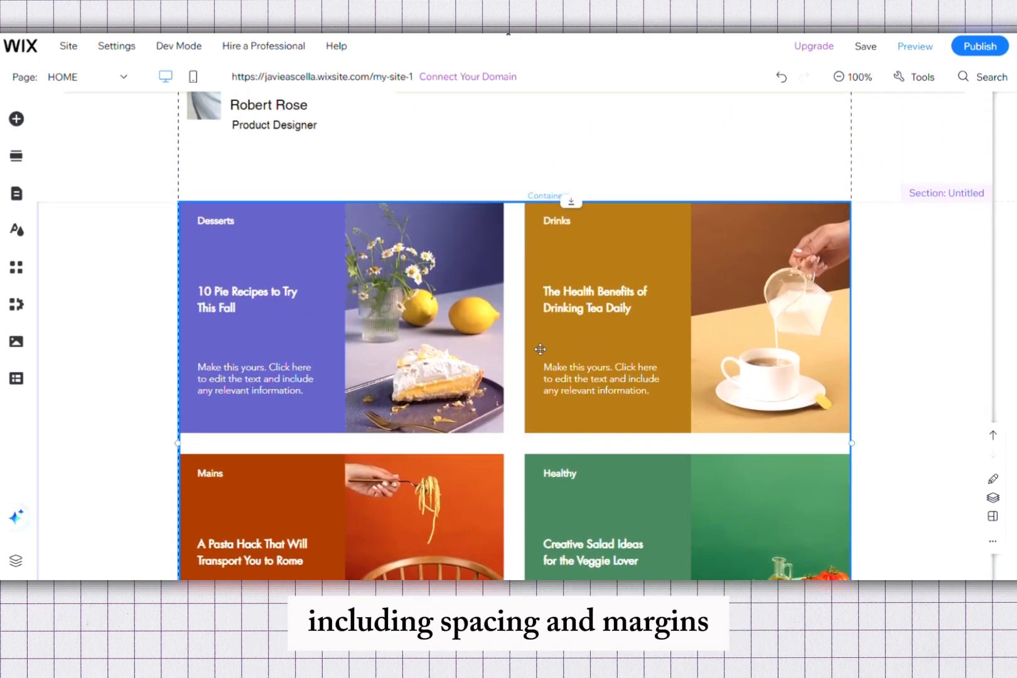
- Select the Drinks card in the repeater and examine the list of repeater items
click(540, 349)
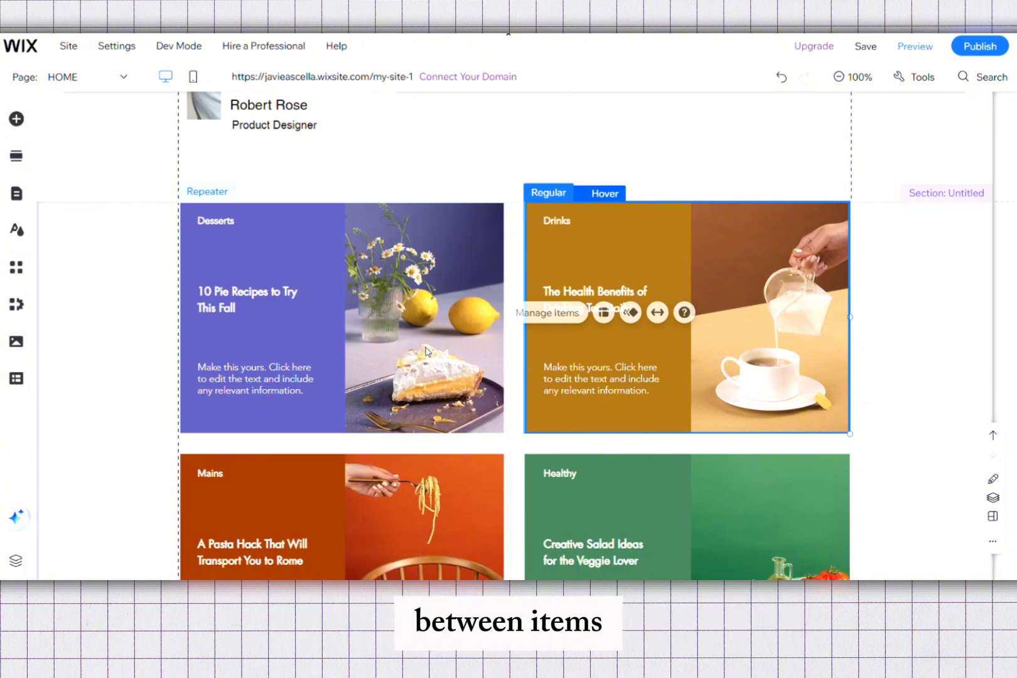
scroll(572, 377, down, 2)
scroll(648, 368, down, 1)
scroll(646, 368, down, 2)
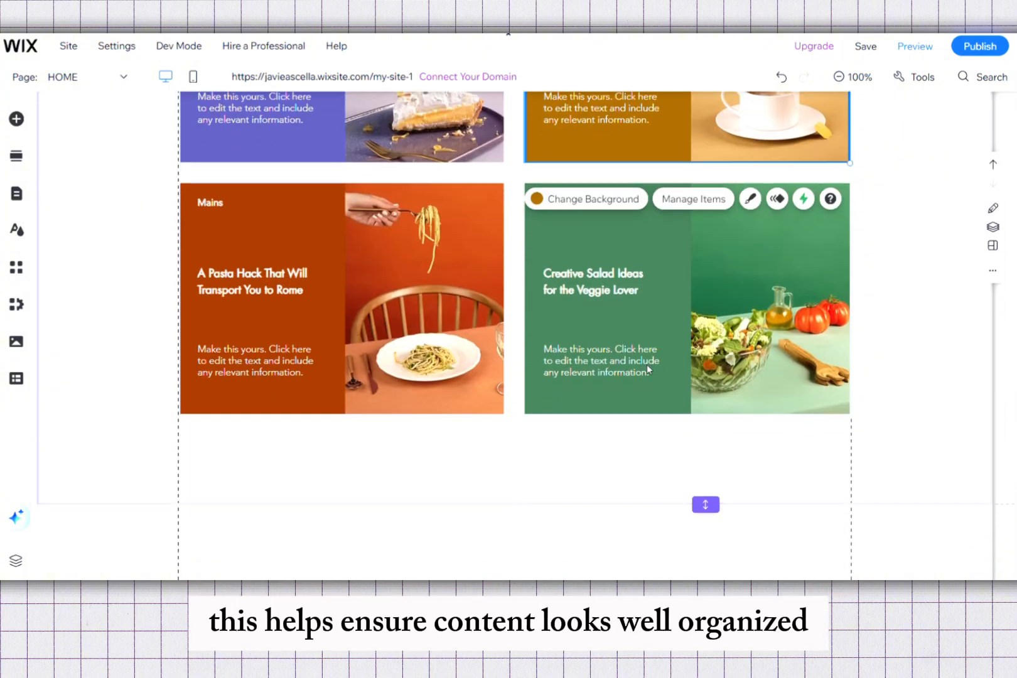
scroll(647, 364, up, 2)
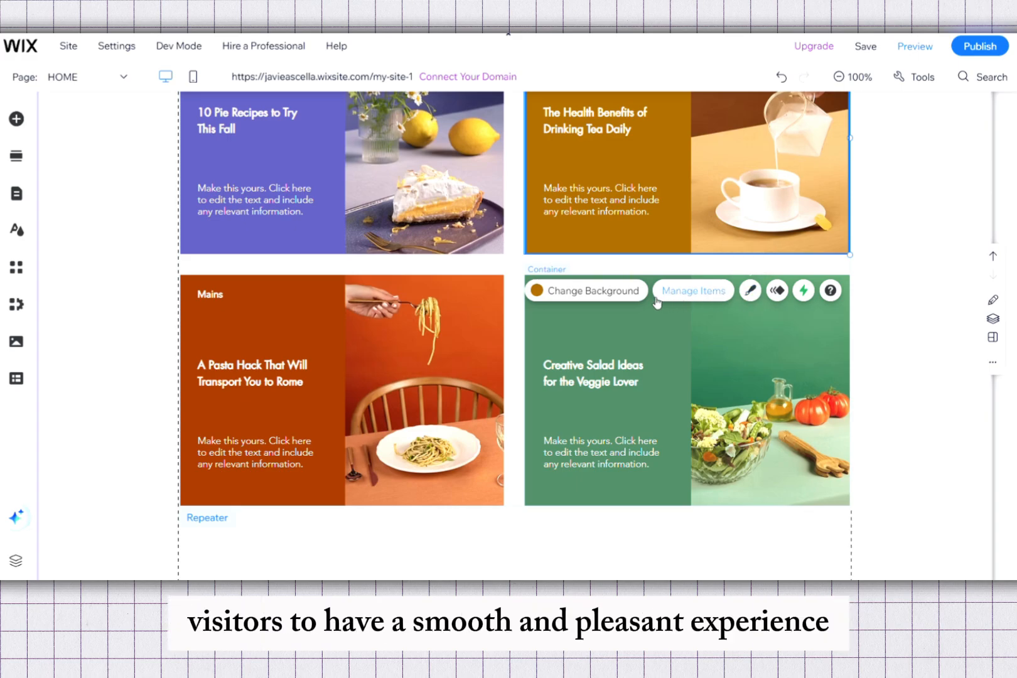
click(694, 300)
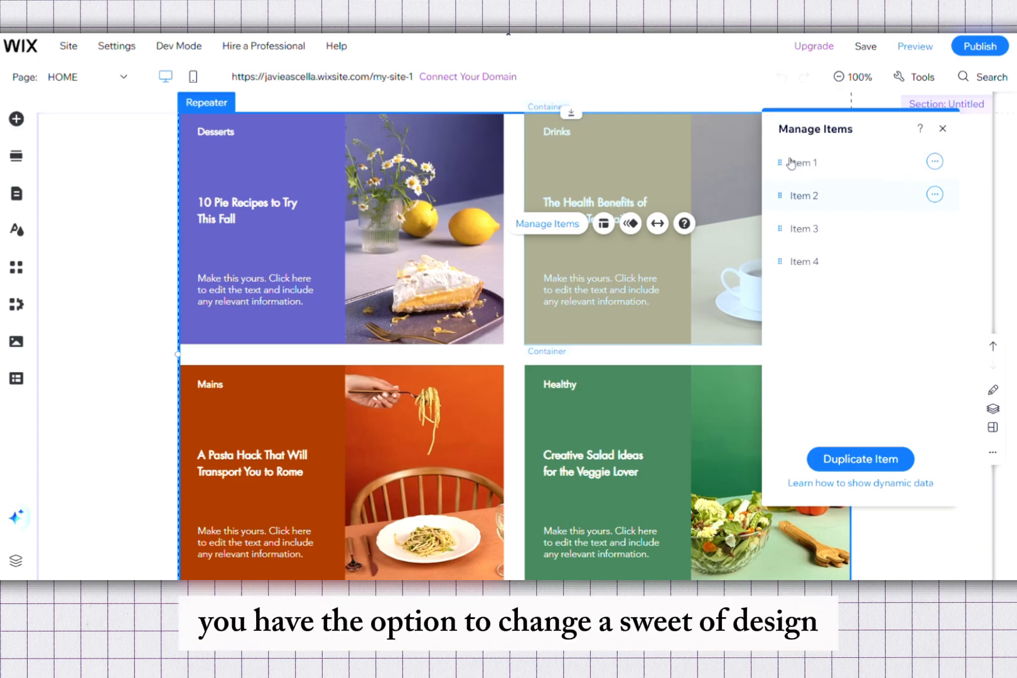
click(942, 128)
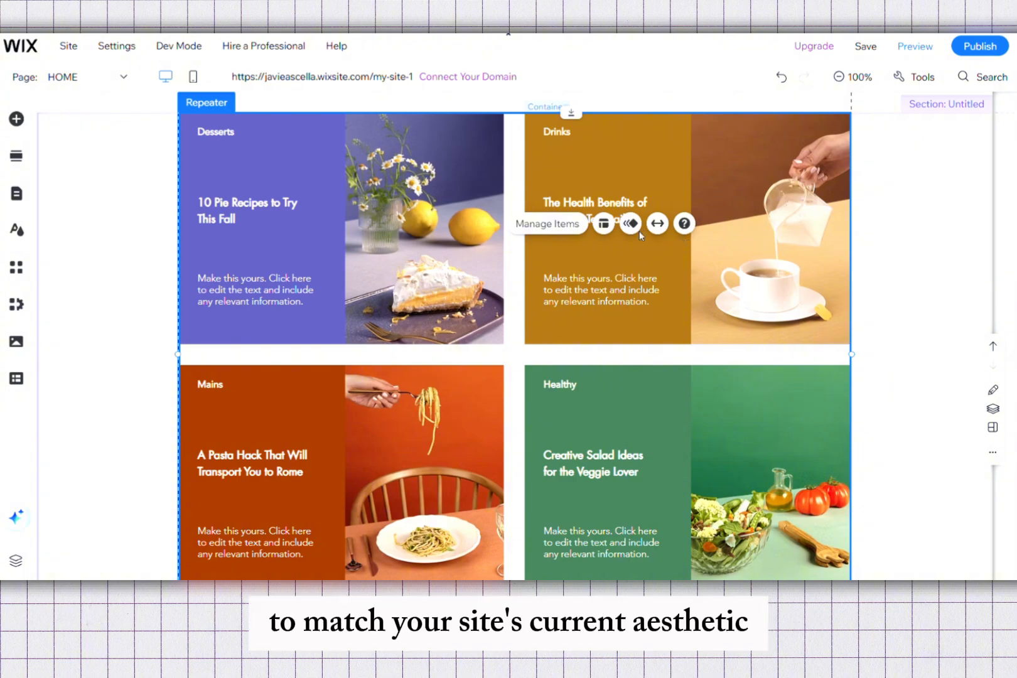
- Review the repeater's layout options for spacing, direction and alignment, plus the option to duplicate an item
click(603, 224)
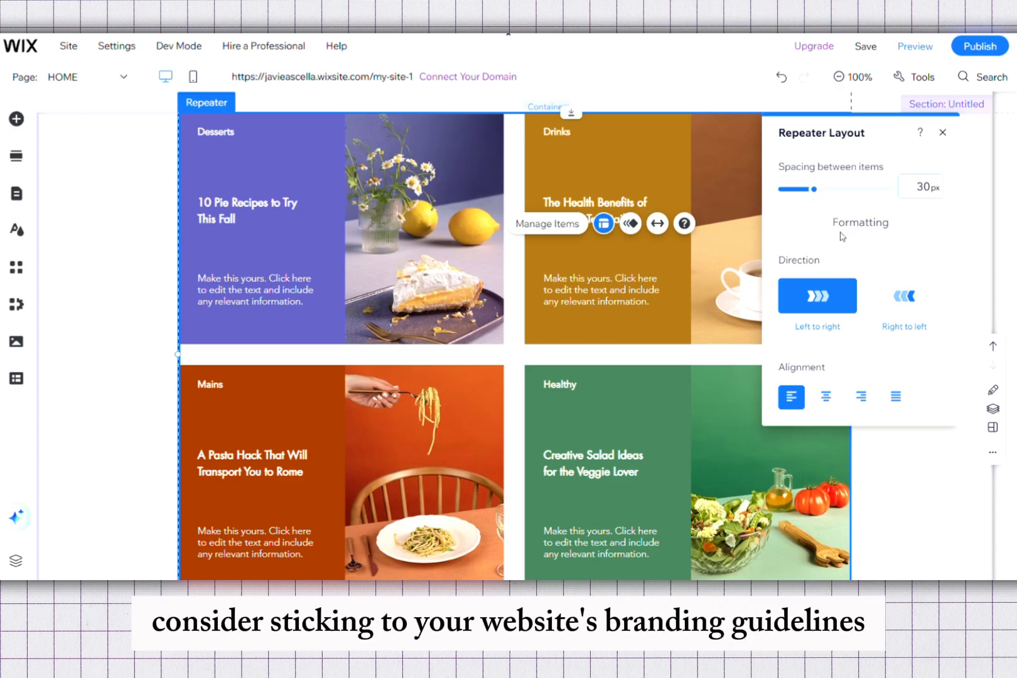
click(943, 133)
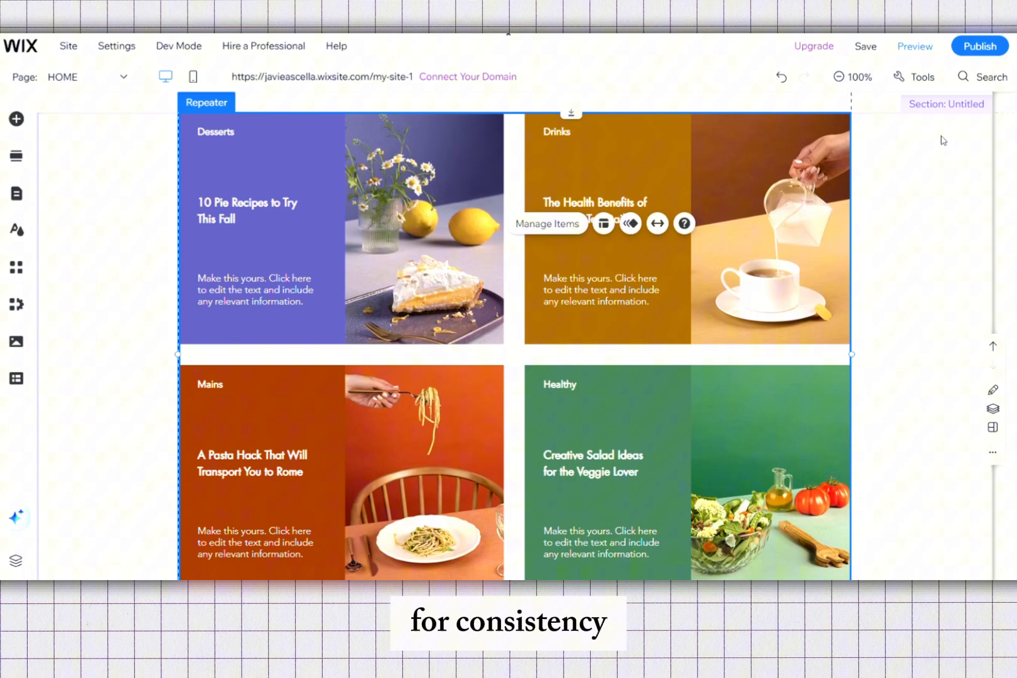
click(552, 232)
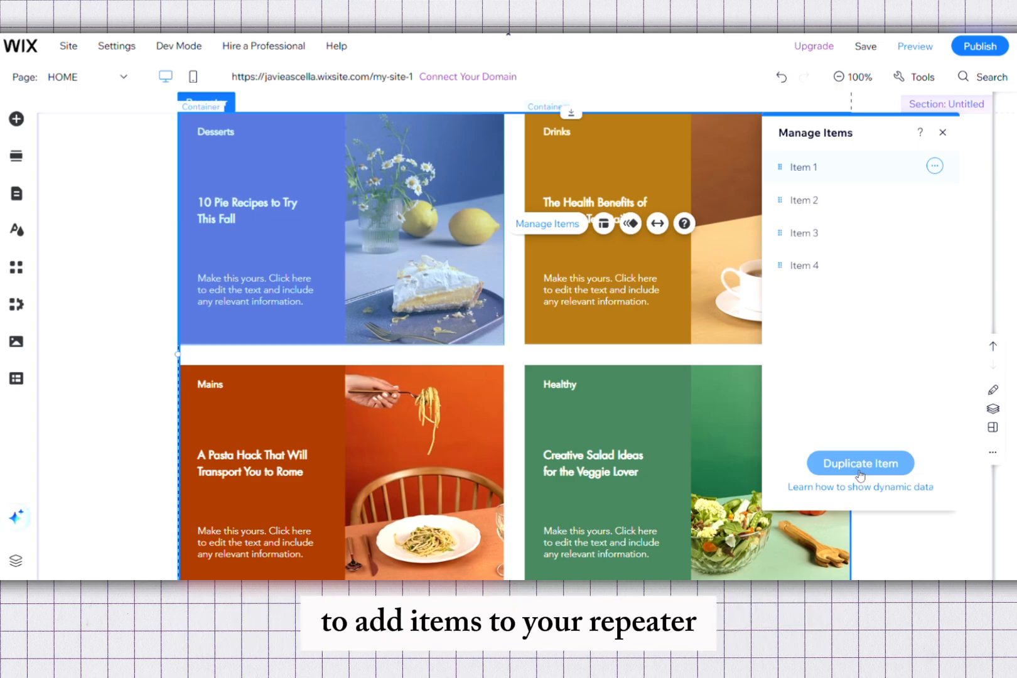
click(941, 133)
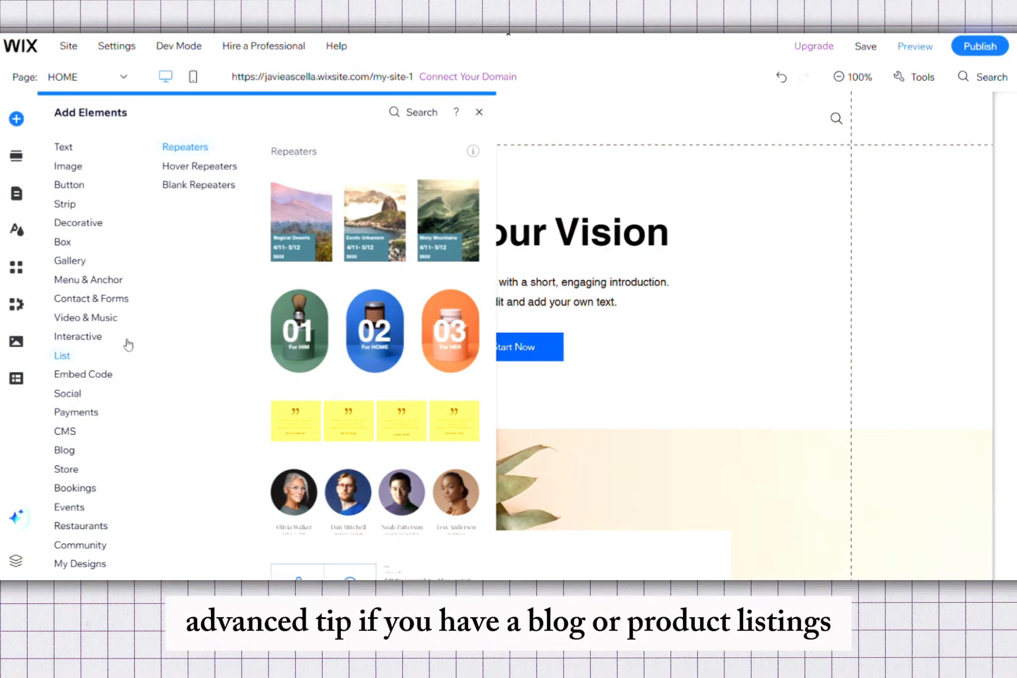
- Compare the Hover Repeaters and Blank Repeaters presets in the List category
click(194, 166)
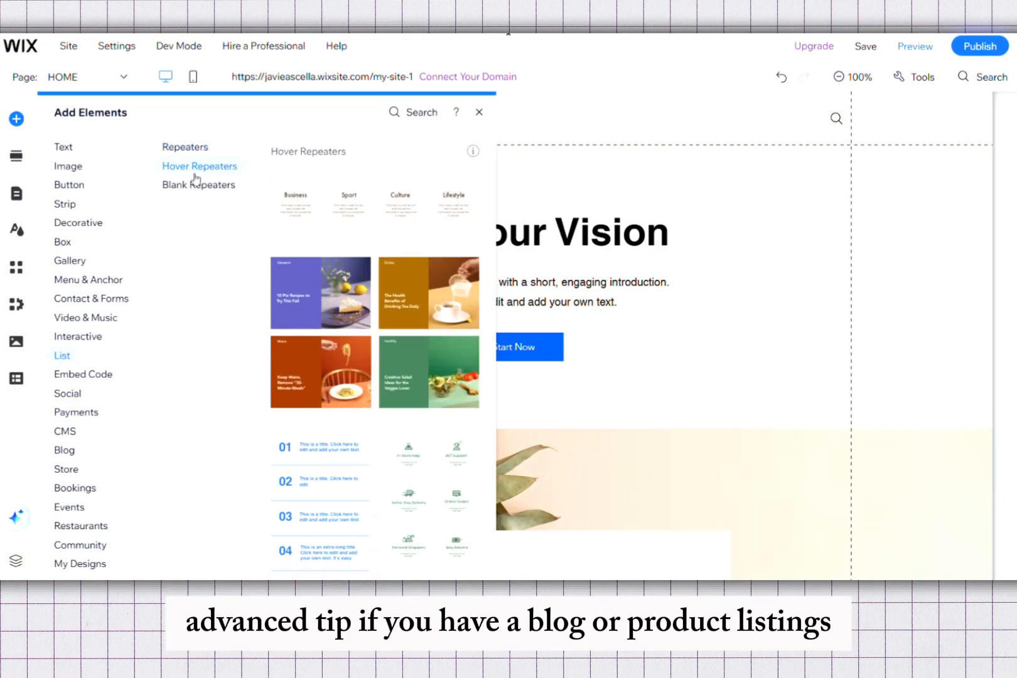
click(199, 187)
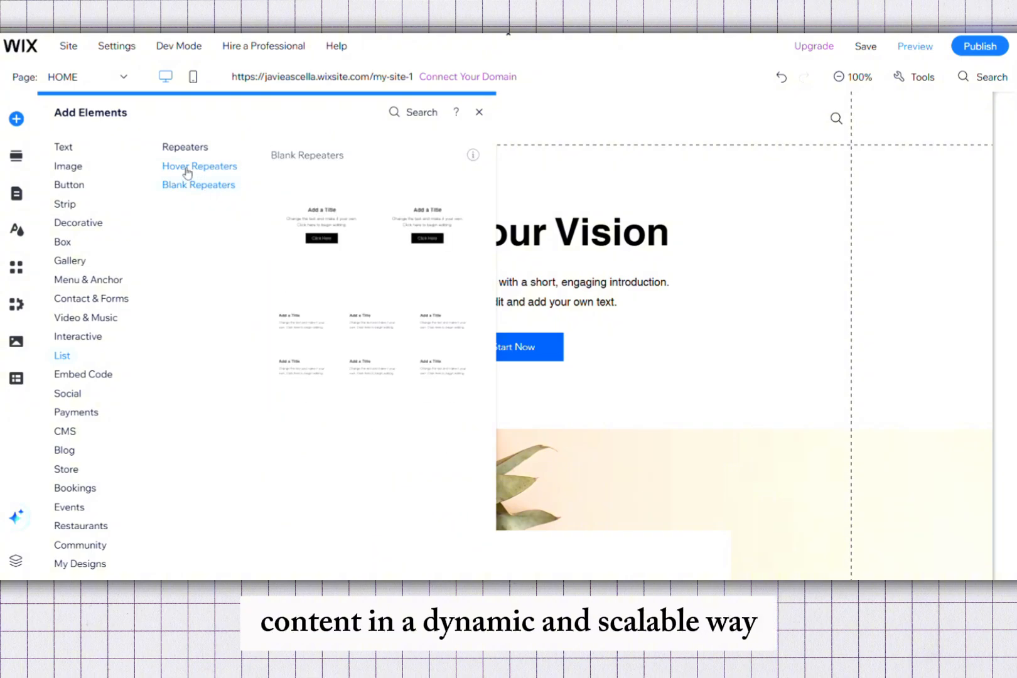
click(186, 170)
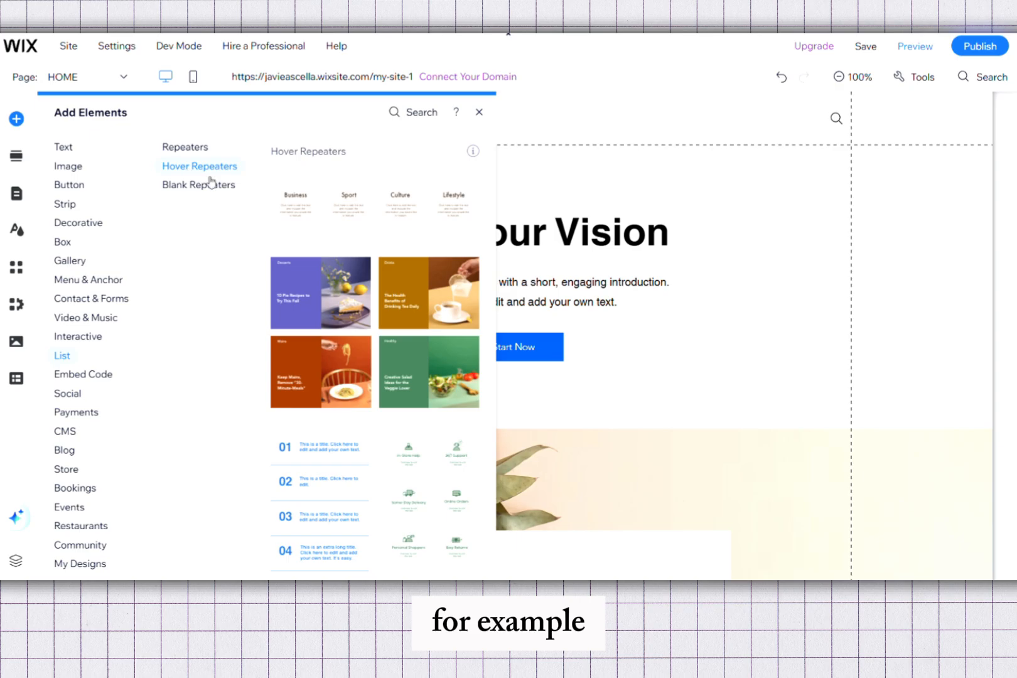
- Place the colourful four-card recipe Hover Repeater on the home page beneath the team members
scroll(651, 310, down, 10)
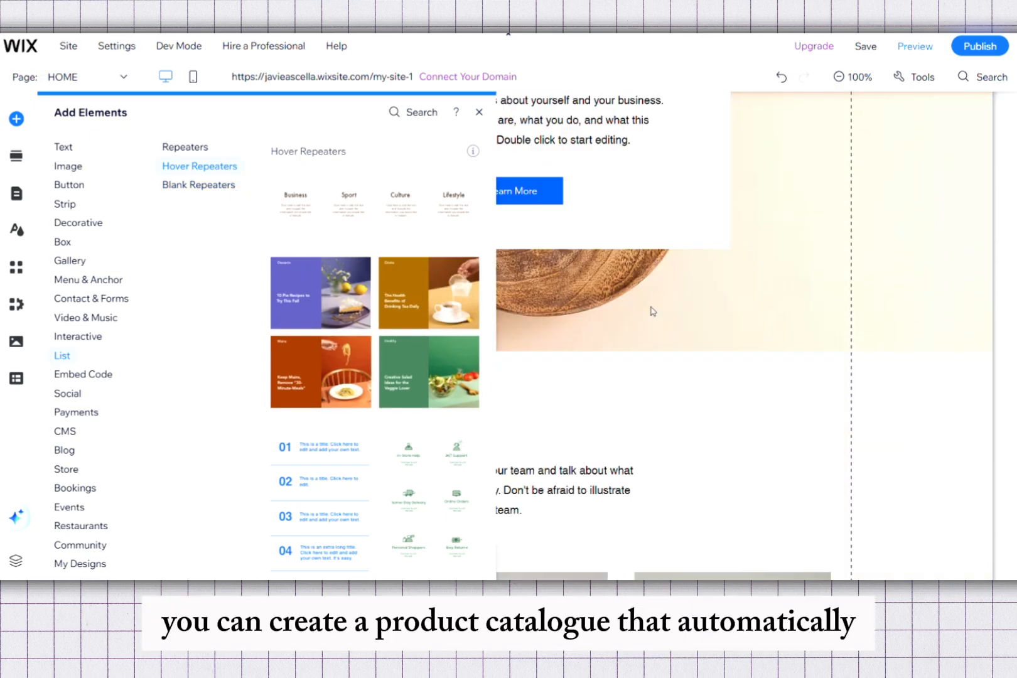
scroll(652, 312, up, 11)
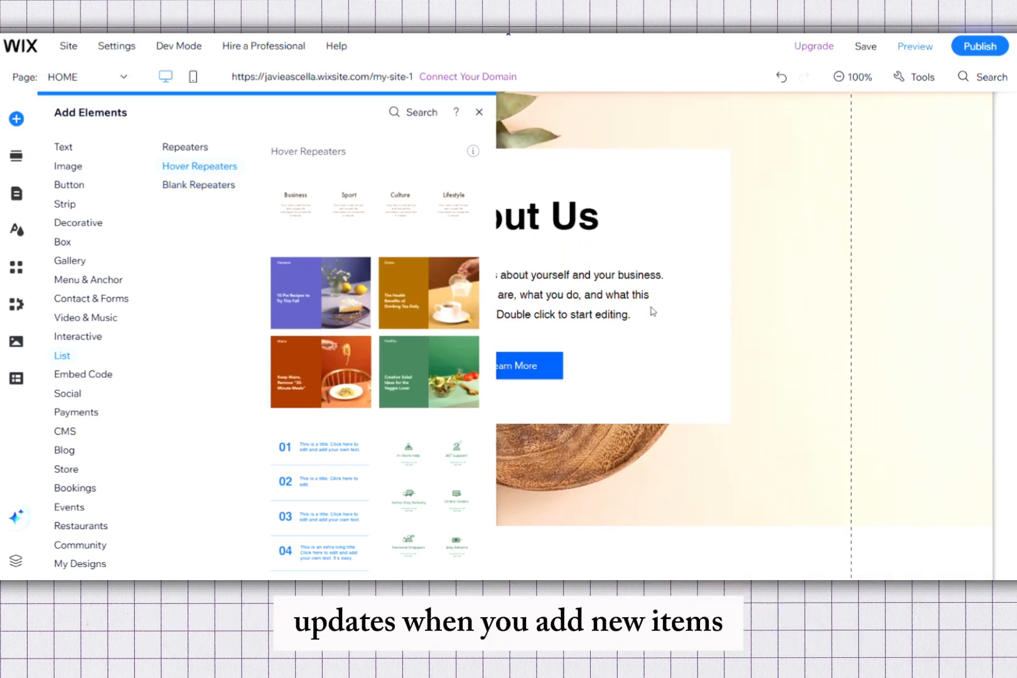
scroll(653, 312, down, 12)
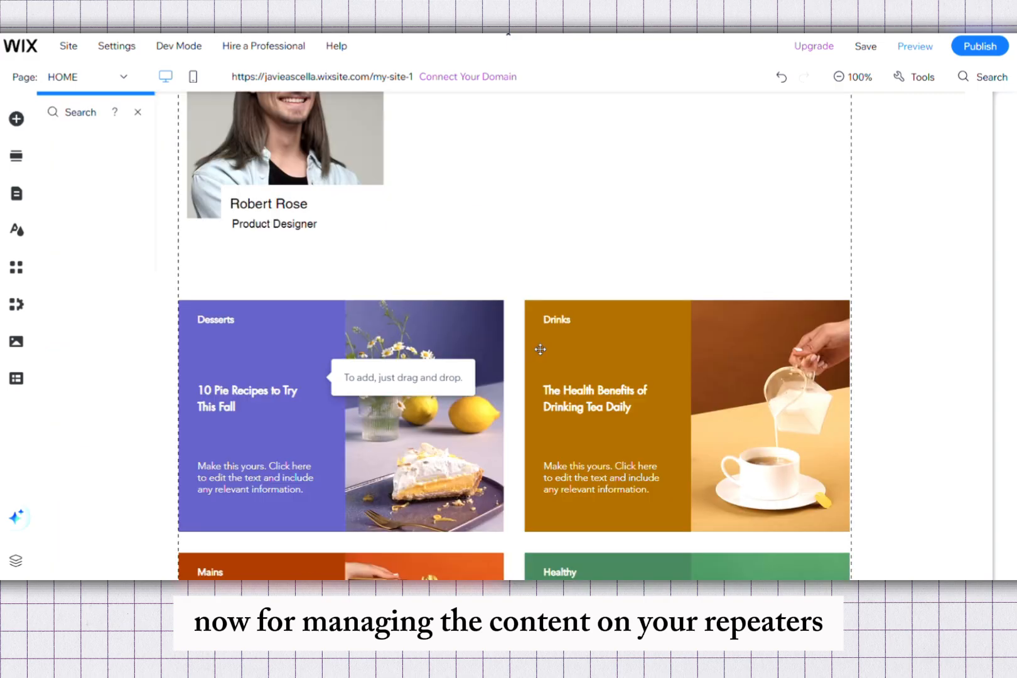
click(540, 348)
scroll(540, 349, down, 4)
scroll(540, 350, down, 2)
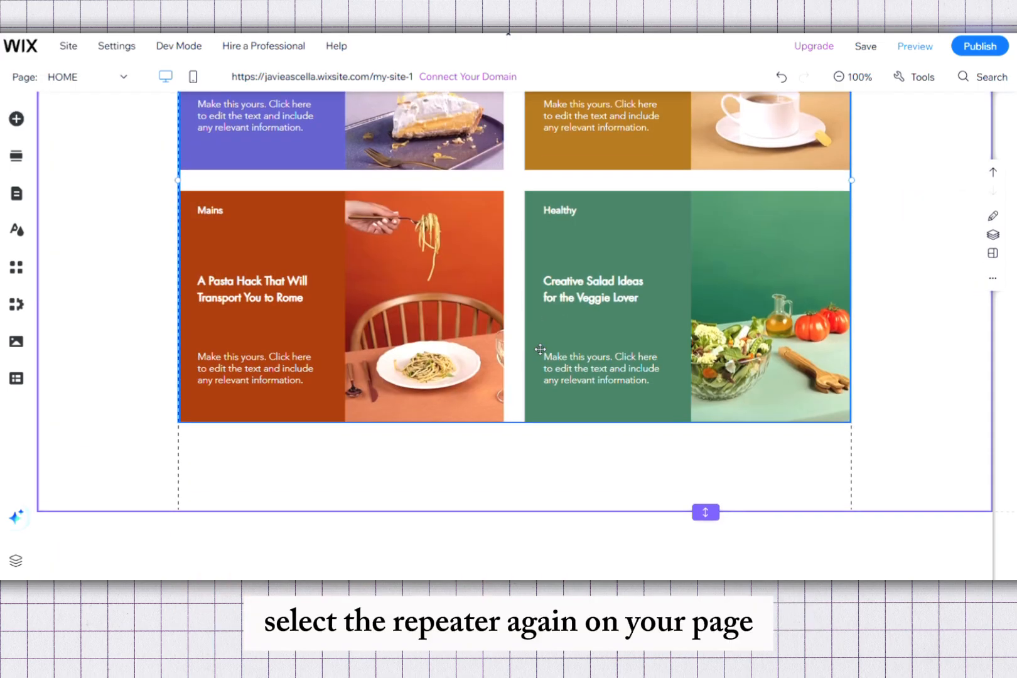
scroll(540, 349, up, 2)
scroll(540, 349, up, 3)
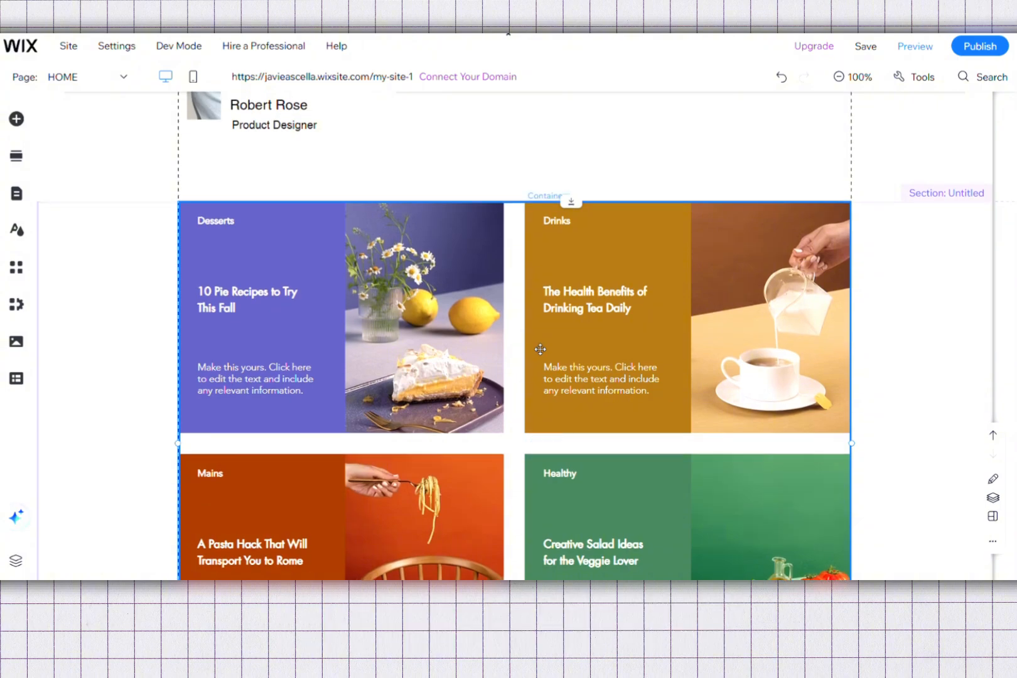
- Select the Drinks card and check which items the repeater contains
click(540, 349)
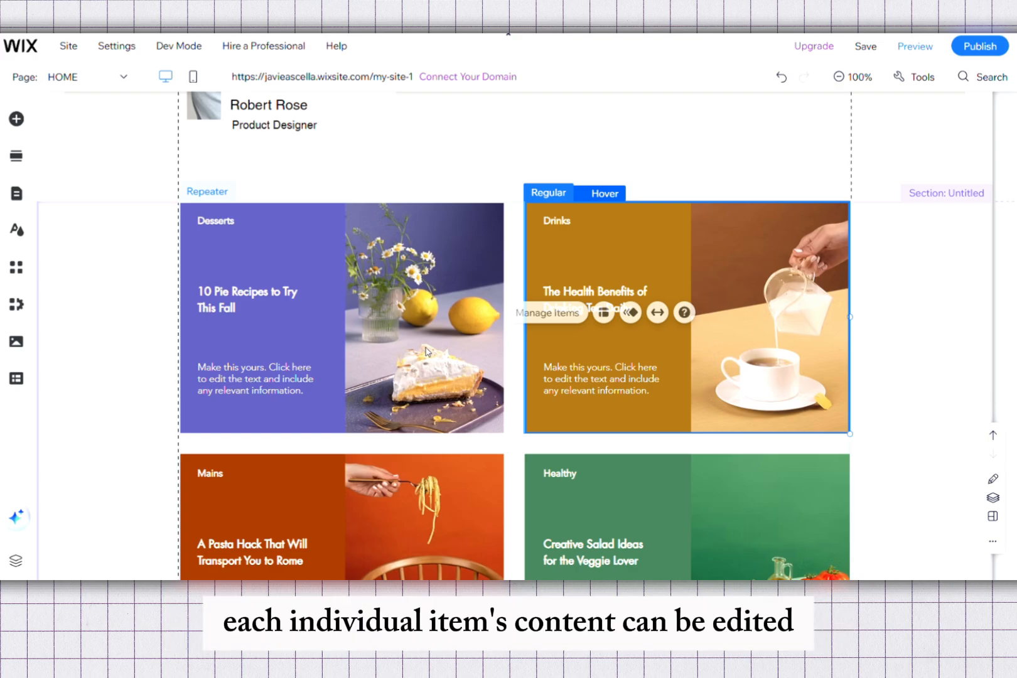
scroll(646, 367, down, 1)
scroll(647, 367, down, 2)
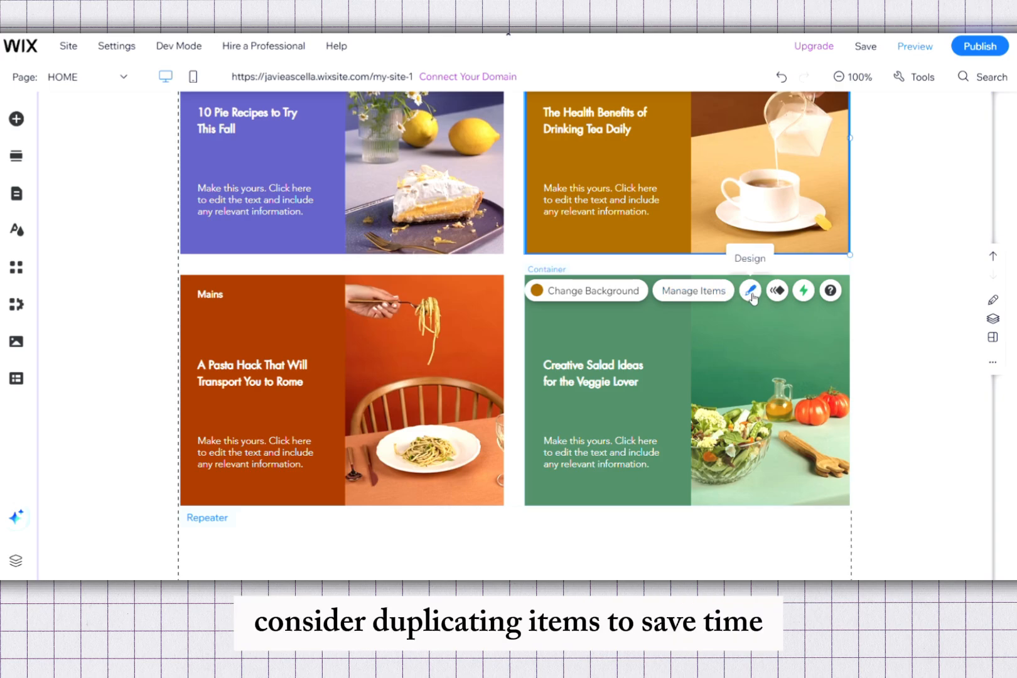
click(693, 297)
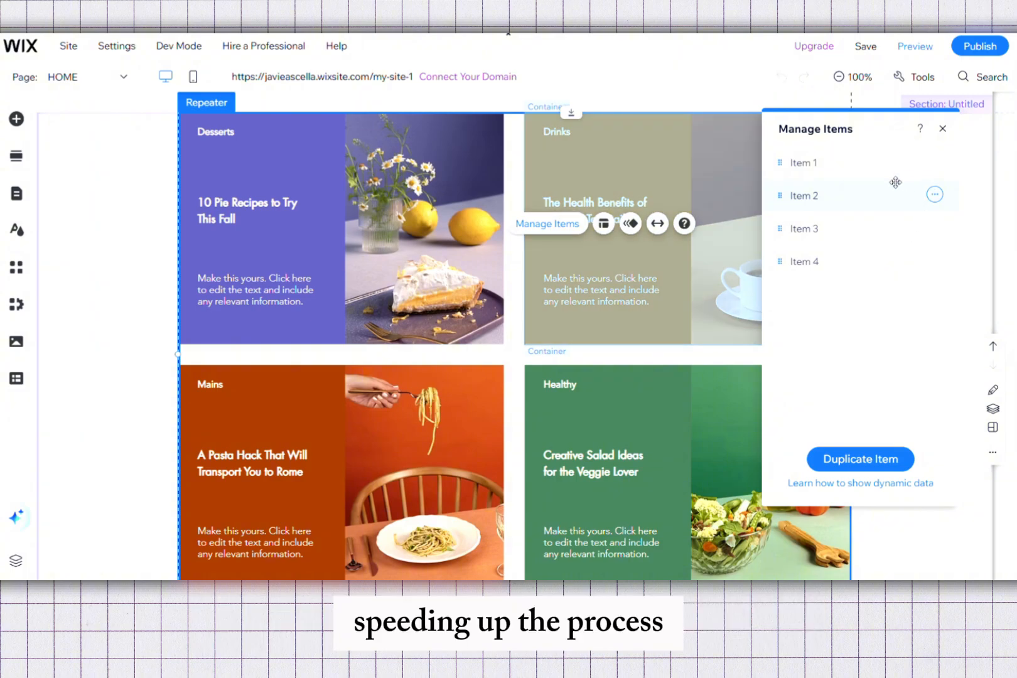
click(941, 130)
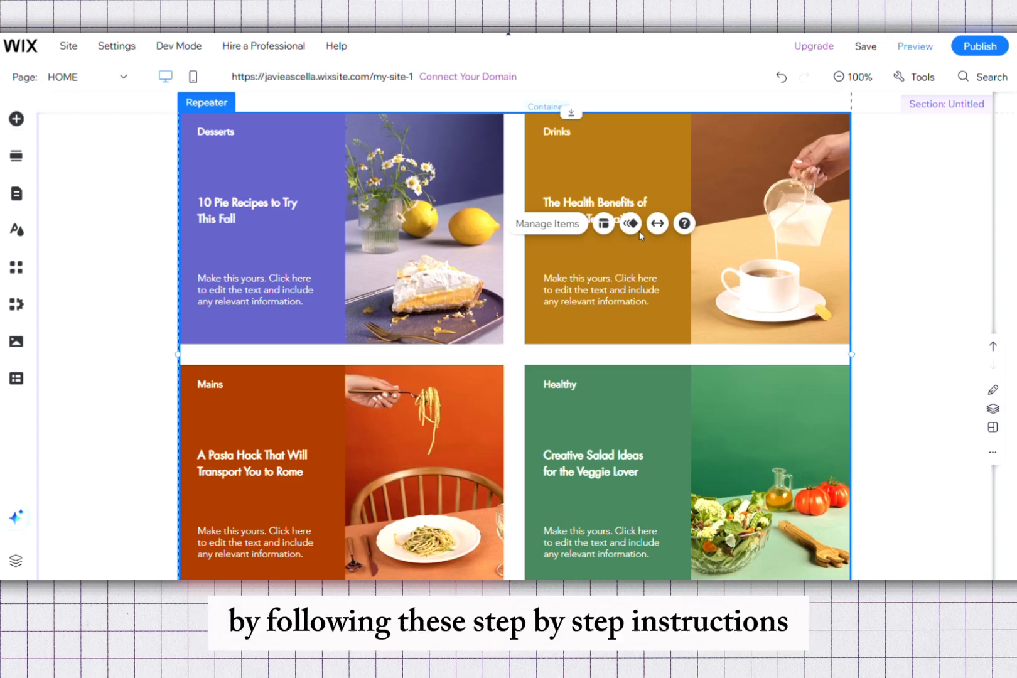
- Inspect the repeater's spacing, direction and alignment settings and its item management options, leaving them as they are
click(604, 229)
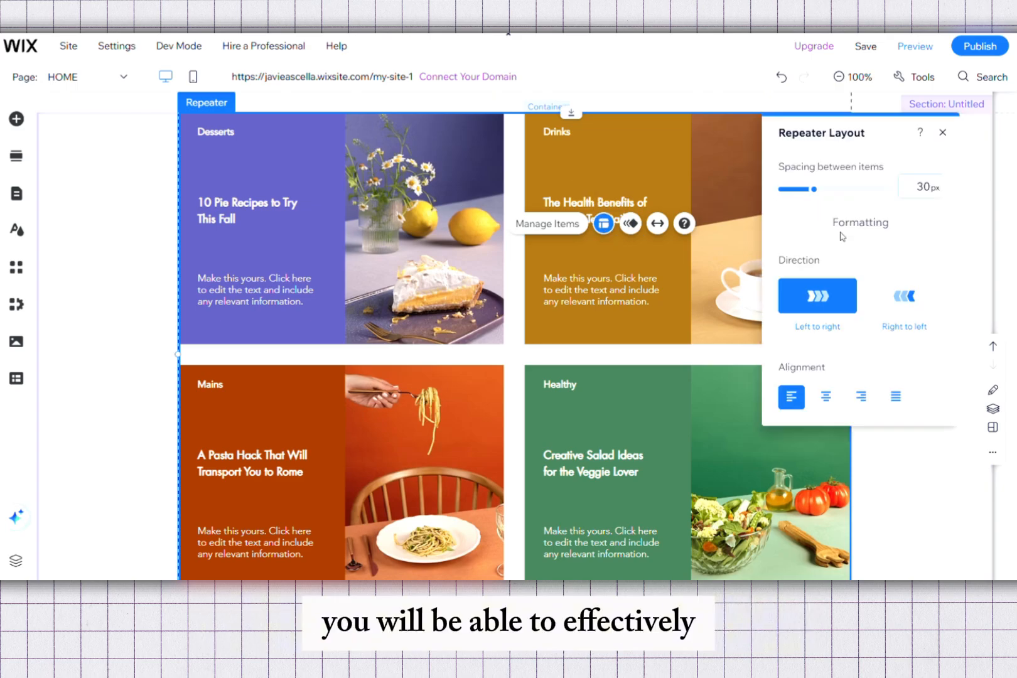
click(942, 133)
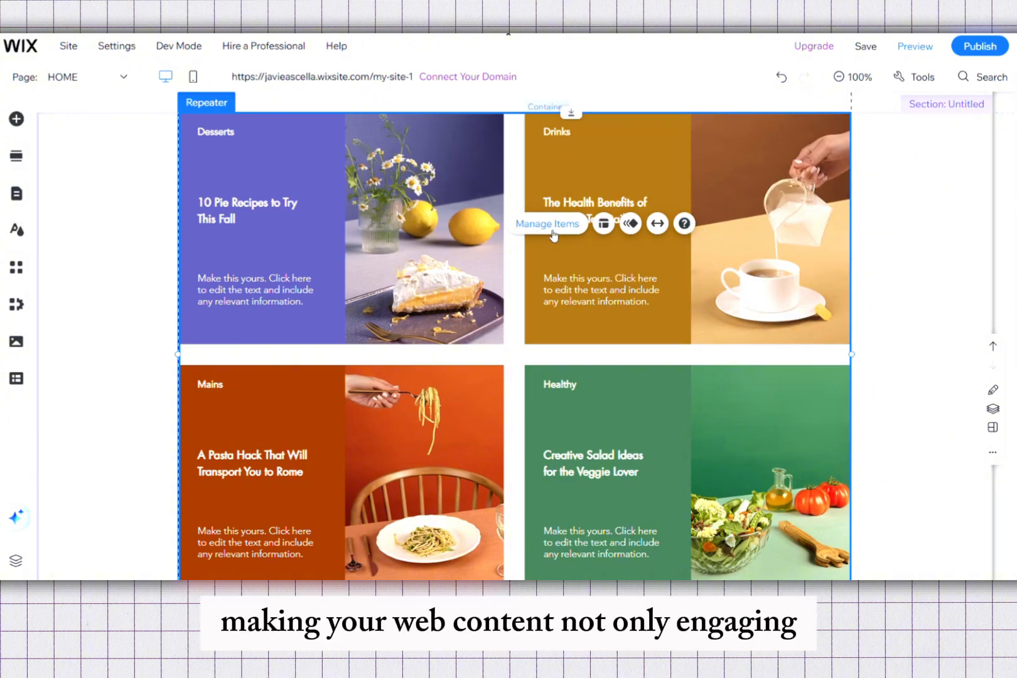
click(551, 226)
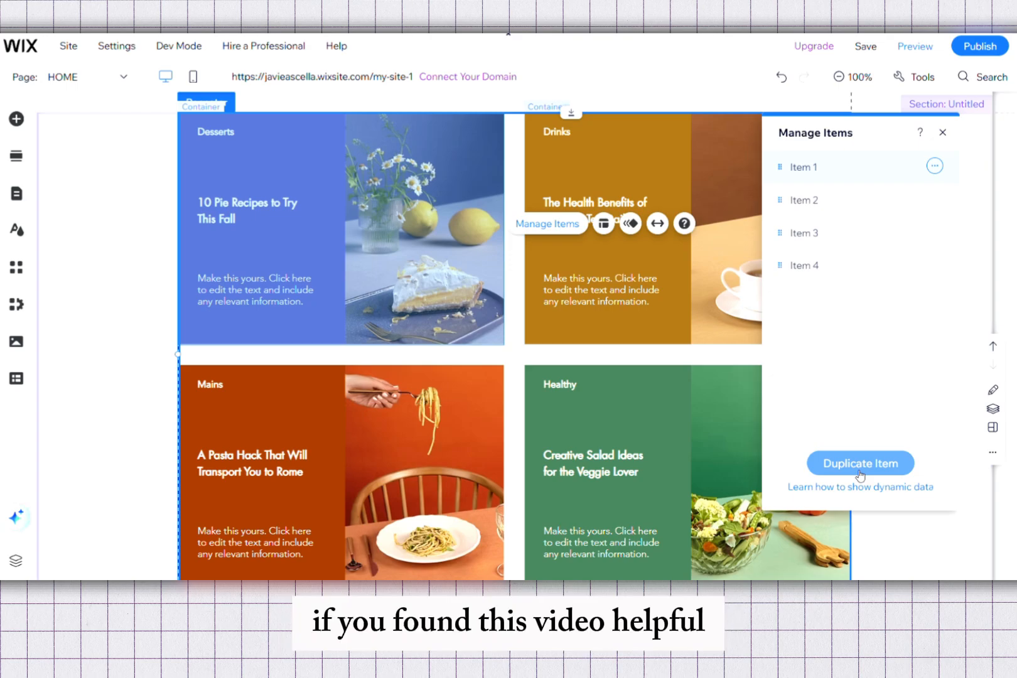
scroll(878, 238, down, 1)
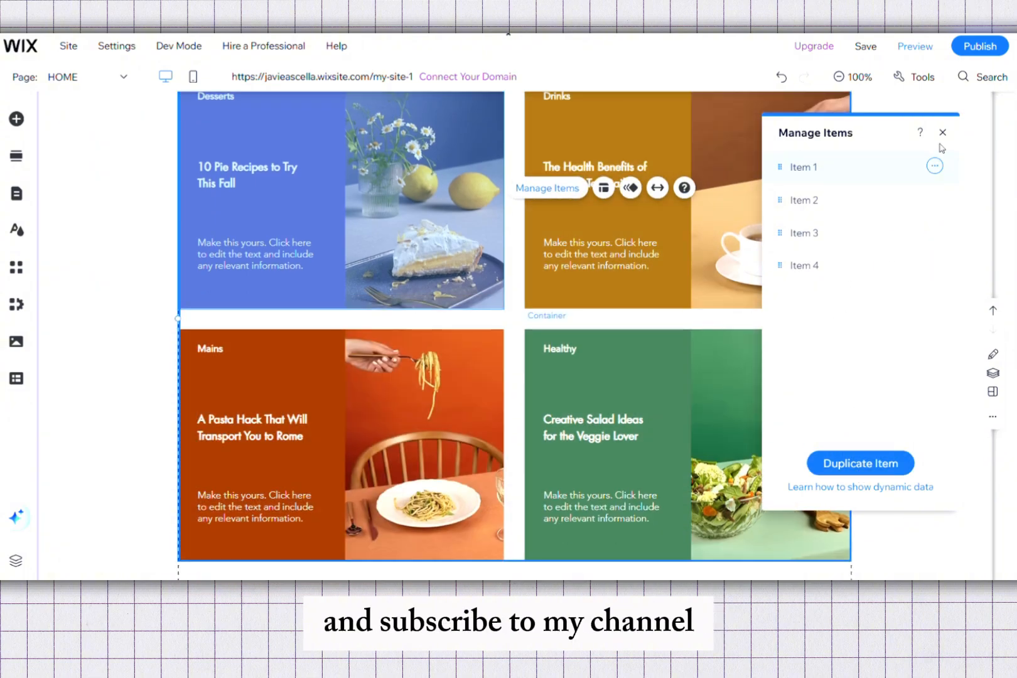
click(942, 133)
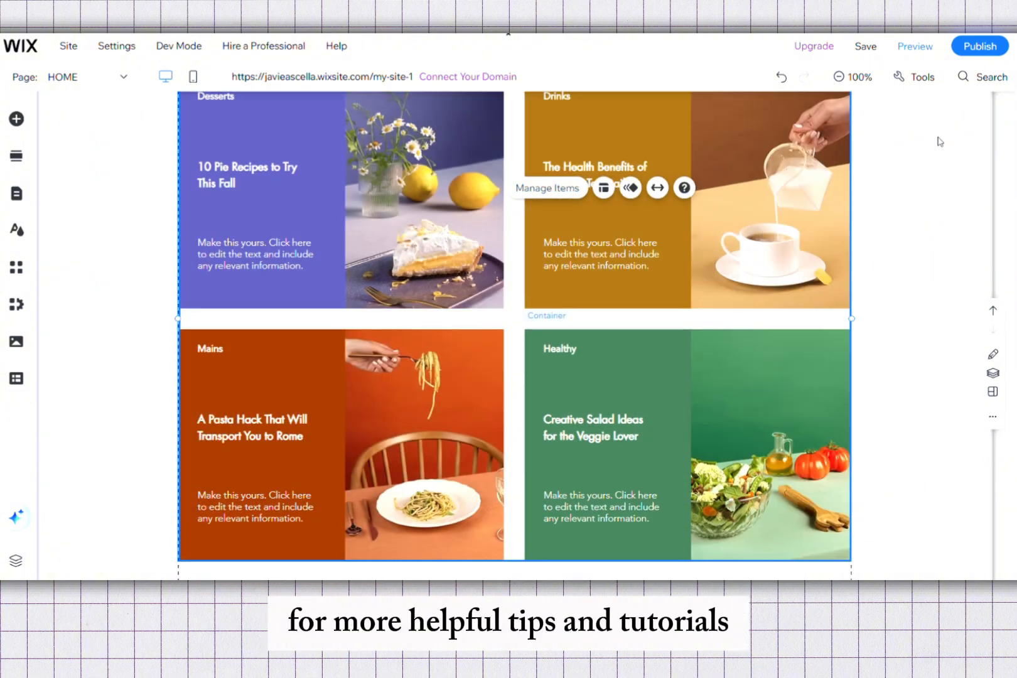